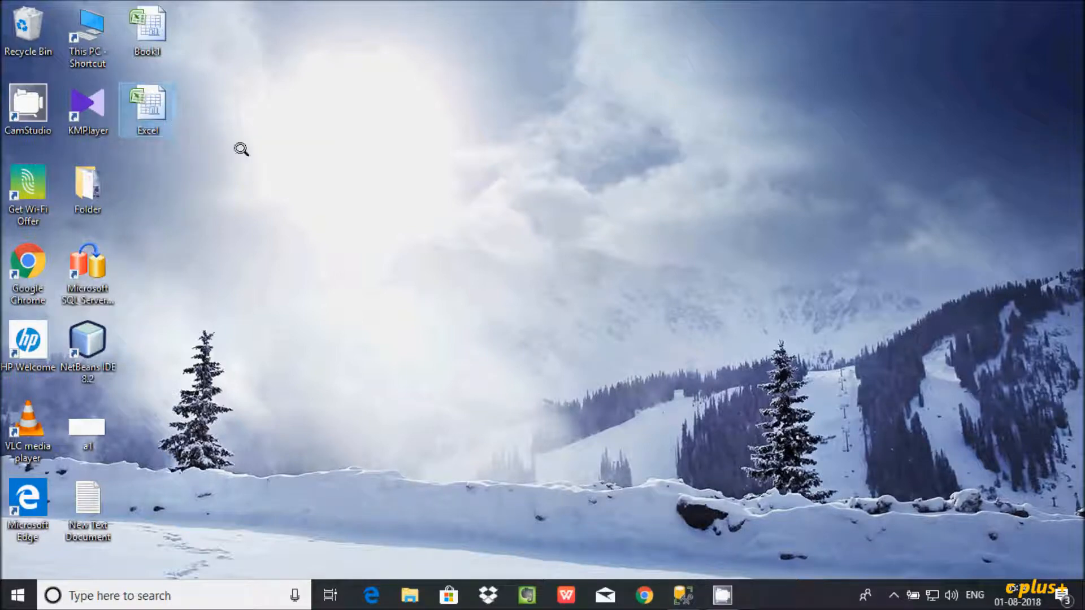
# Open the Excel workbook from the desktop to review the employee data on Sheet1, and close it.
pyautogui.doubleClick(124, 102)
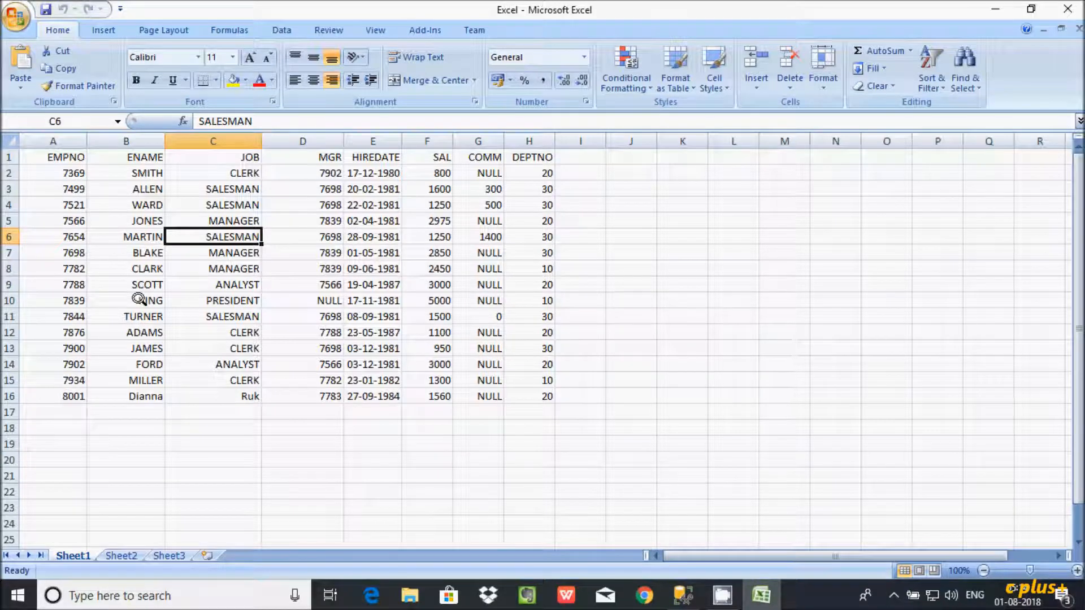
pyautogui.click(1066, 9)
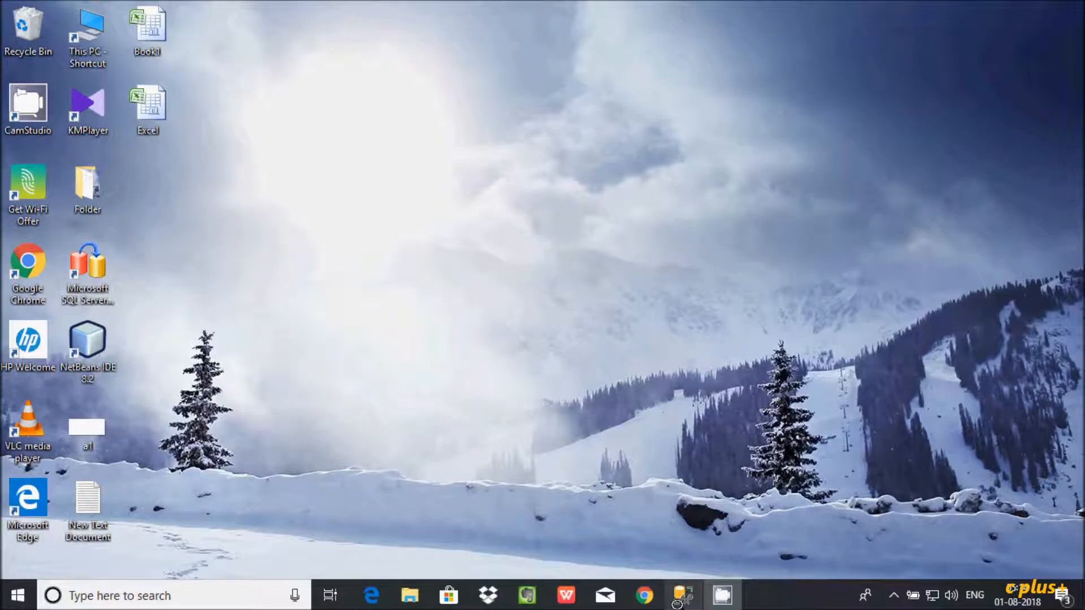
# Switch to SQL Server Management Studio, collapse the DW_DEV database and expand the tables of the Sony database.
pyautogui.click(682, 595)
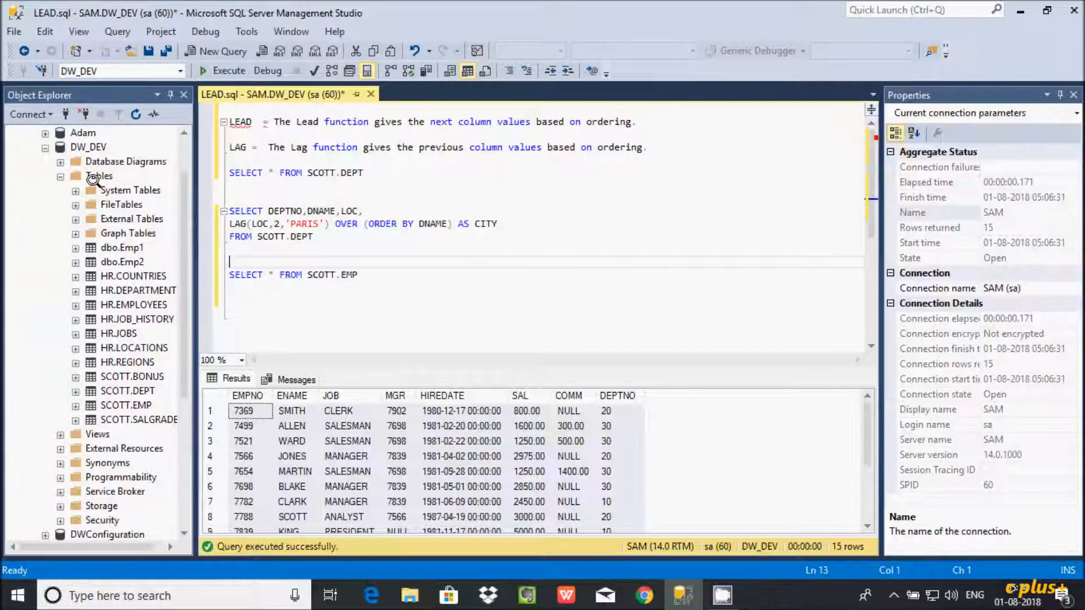
pyautogui.click(45, 147)
pyautogui.click(85, 276)
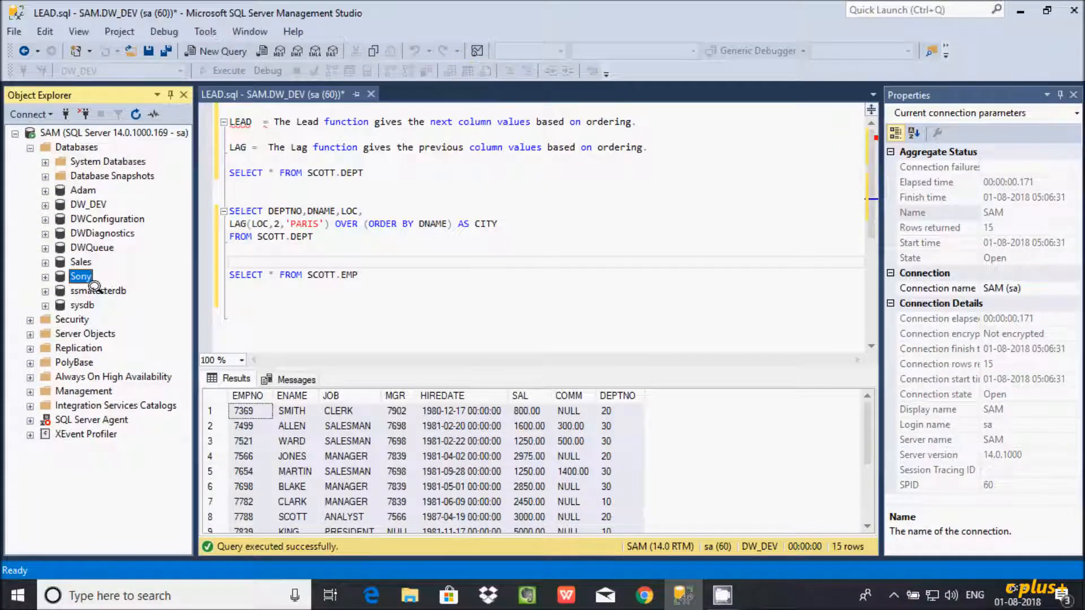
pyautogui.rightClick(61, 276)
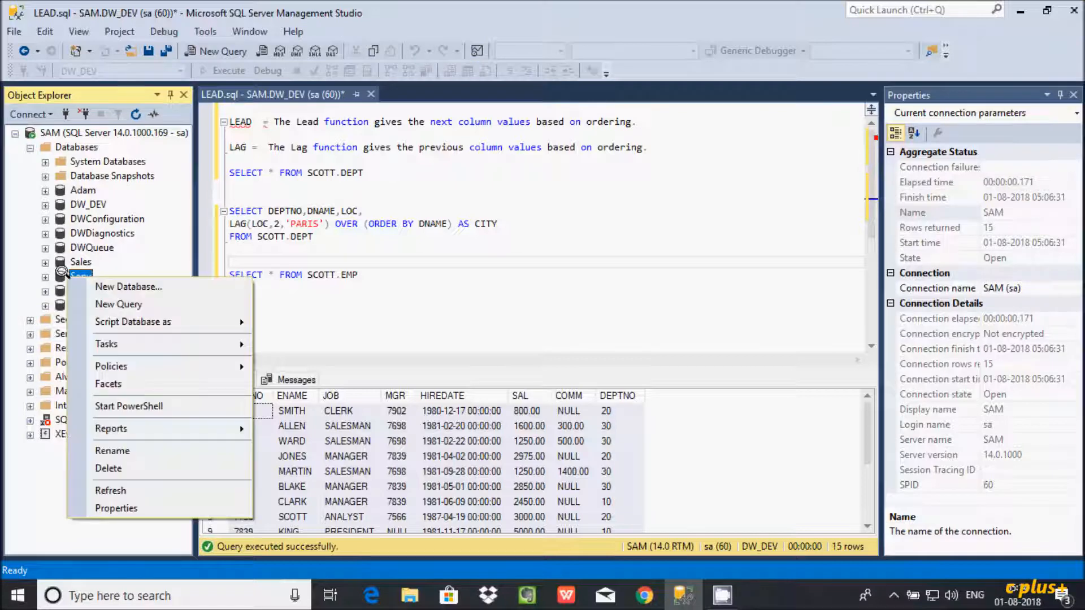
pyautogui.click(336, 300)
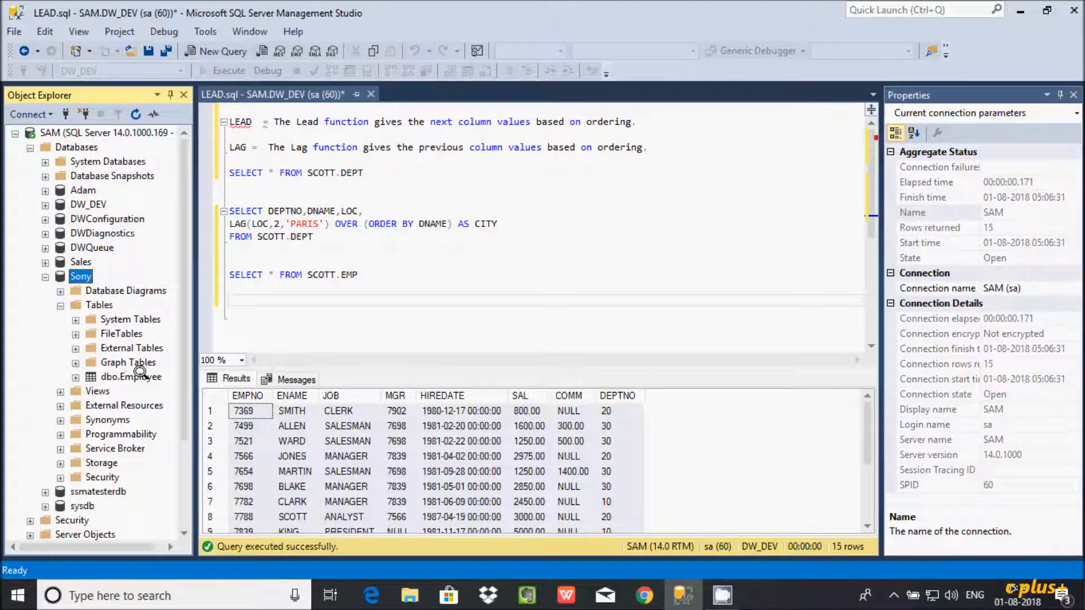
# Start the Import Data wizard for the Sony database and continue past its welcome page.
pyautogui.rightClick(79, 273)
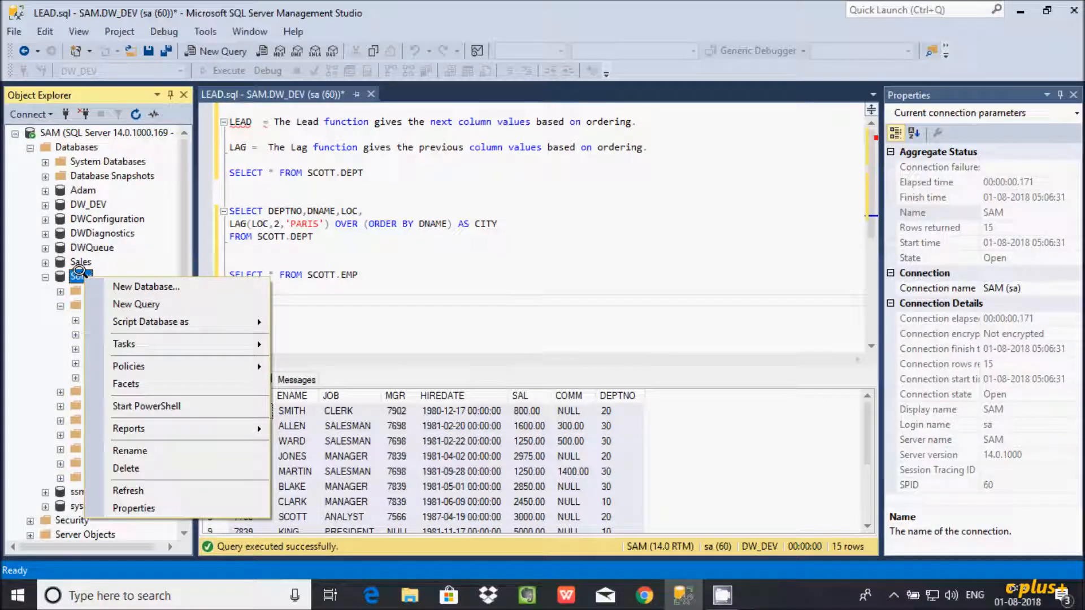
pyautogui.moveTo(134, 341)
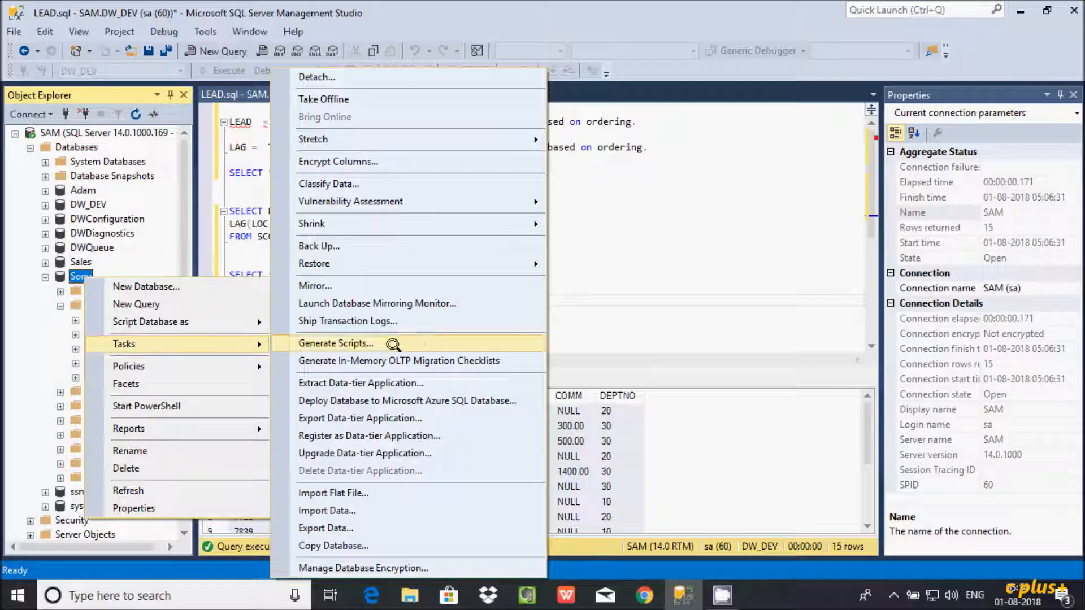
pyautogui.click(324, 509)
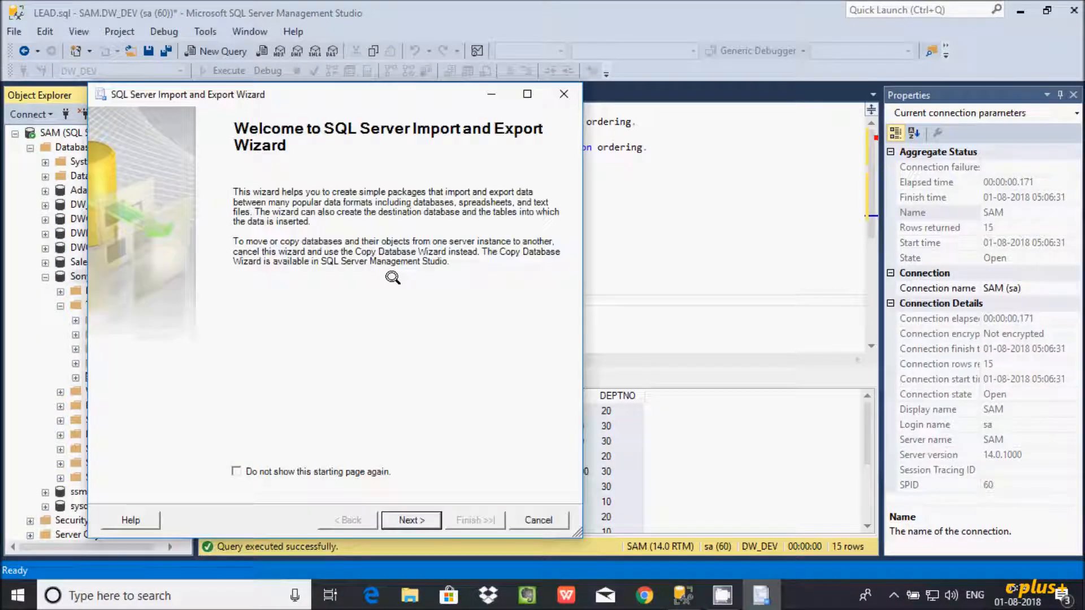
pyautogui.click(387, 517)
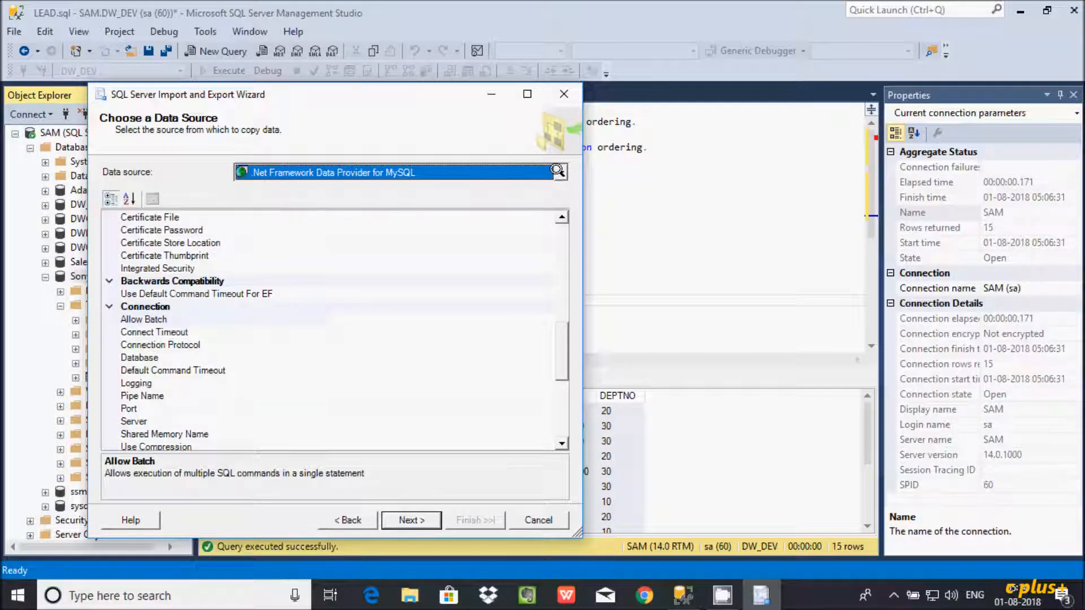
# Set the data source to Microsoft Excel with version Microsoft Excel 2007-2010.
pyautogui.click(559, 172)
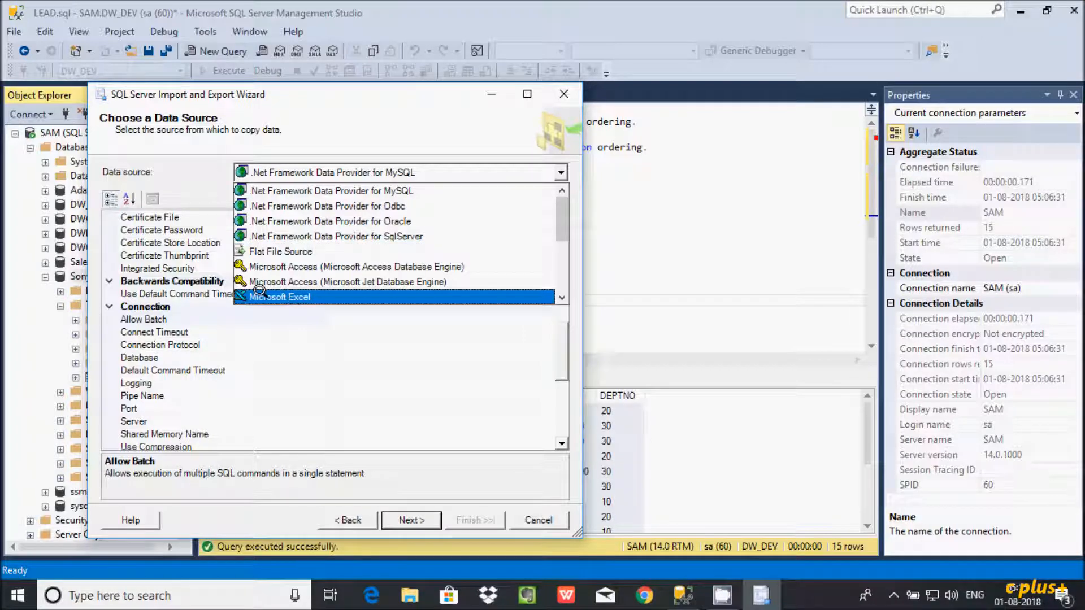
pyautogui.click(298, 290)
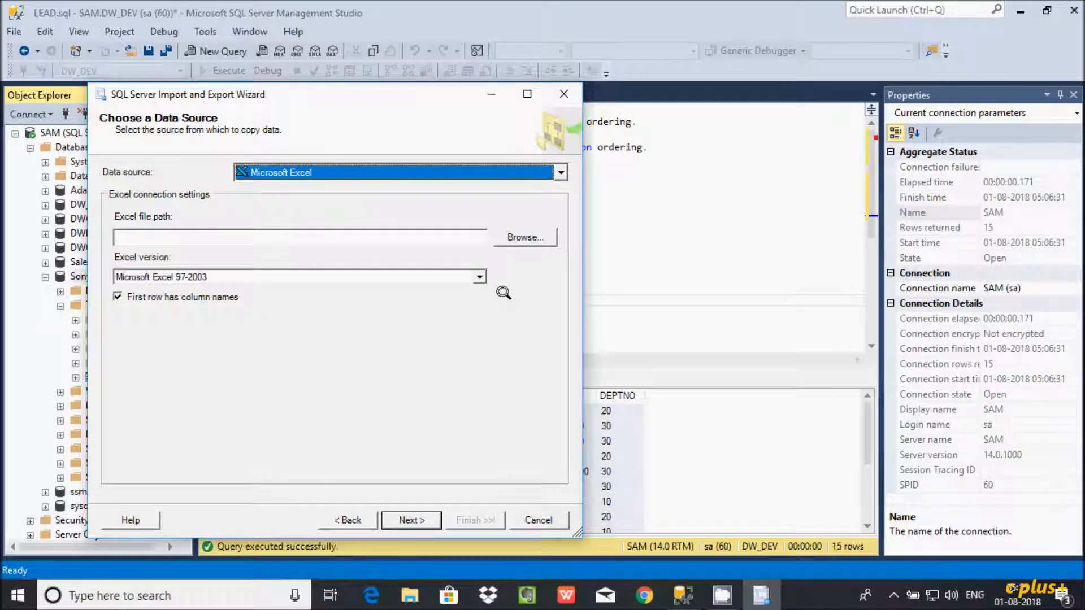
pyautogui.click(479, 276)
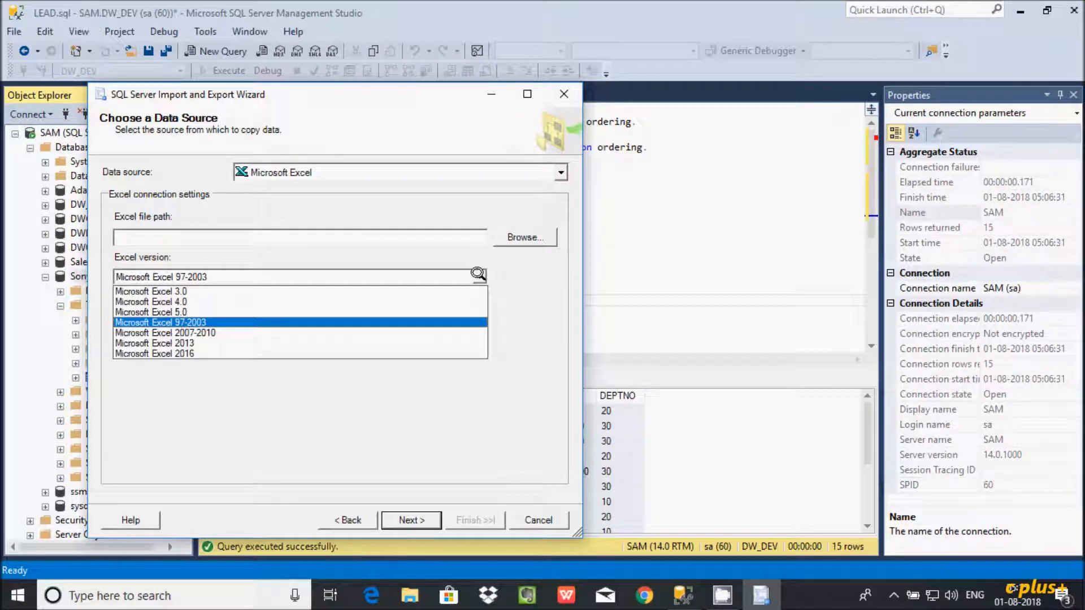
pyautogui.click(230, 329)
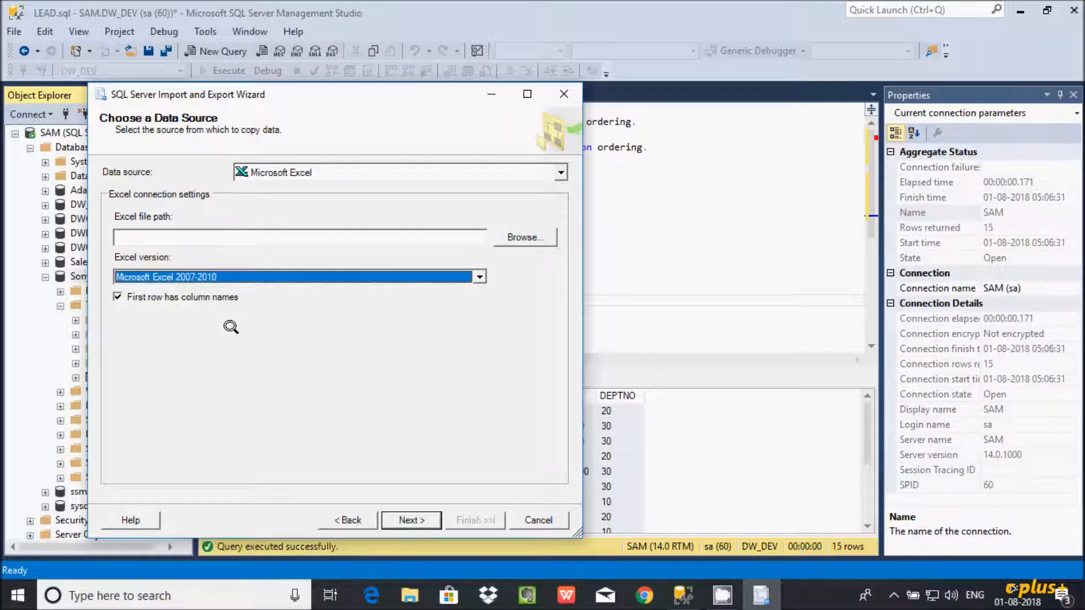
# Choose Excel.xlsx from the Desktop as the source file and continue to the destination page.
pyautogui.click(515, 238)
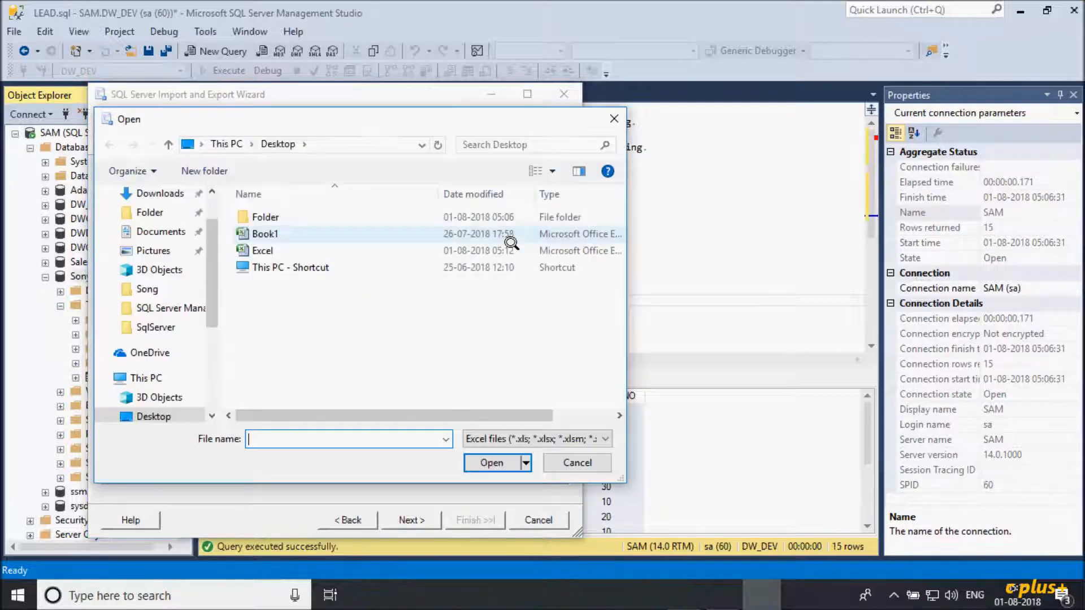
pyautogui.click(254, 249)
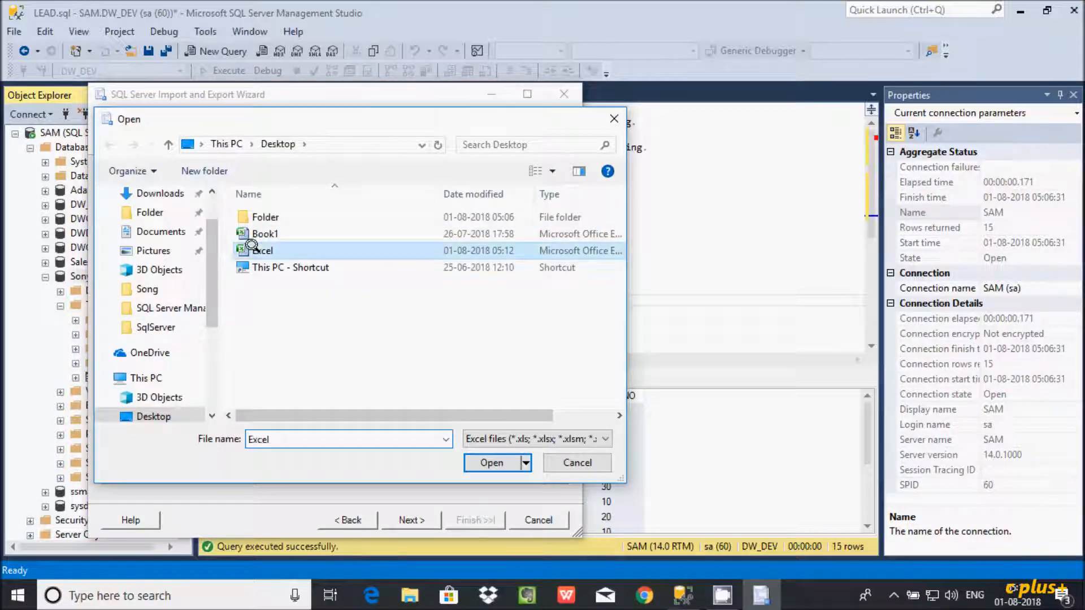
pyautogui.click(478, 462)
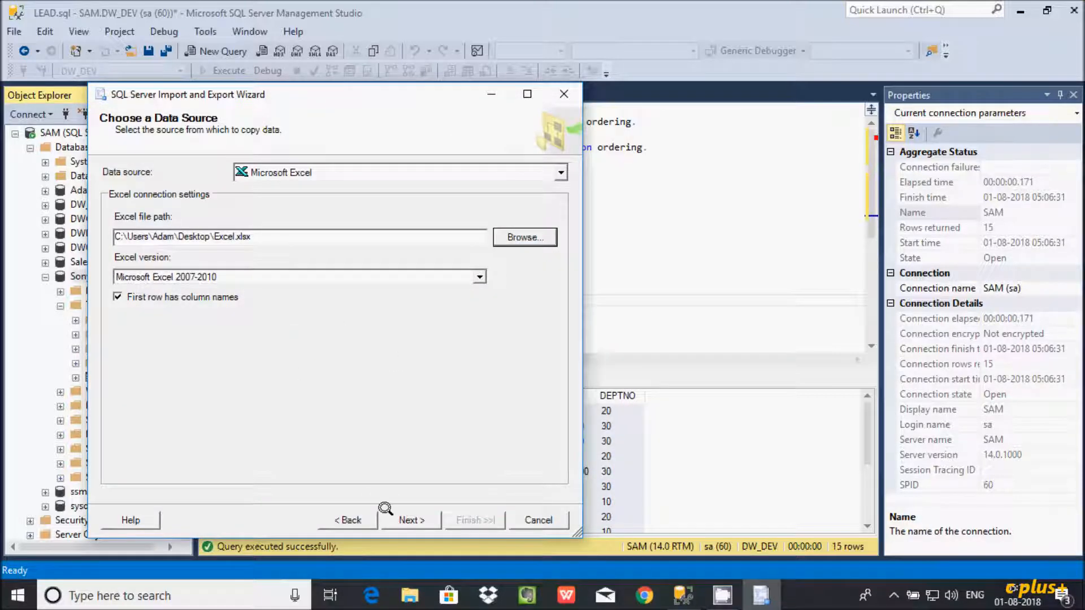
pyautogui.click(407, 519)
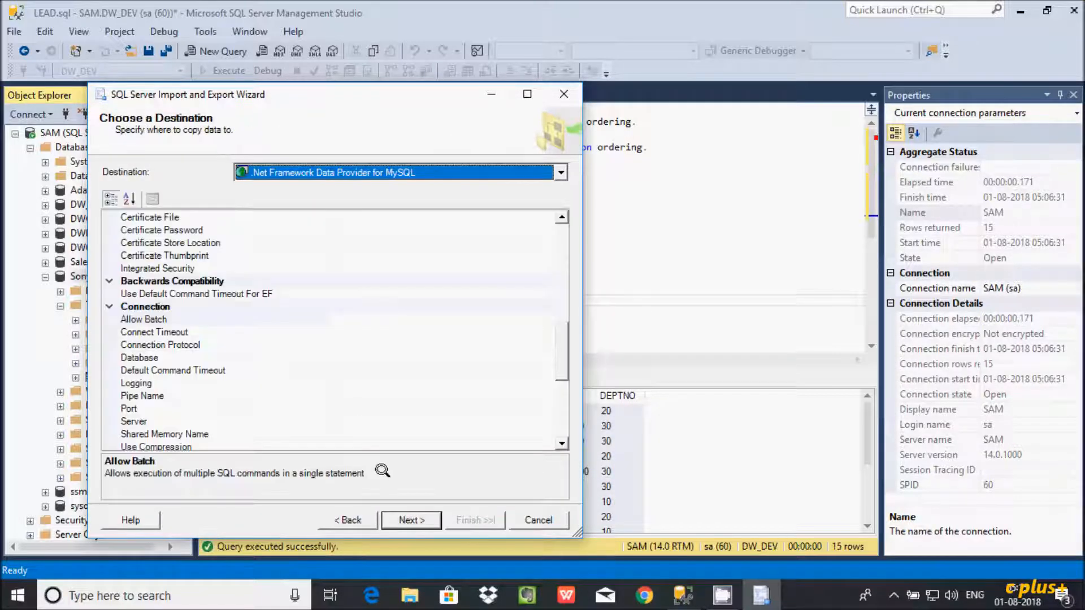
# Set the import destination to SQL Server Native Client 11.0.
pyautogui.click(558, 170)
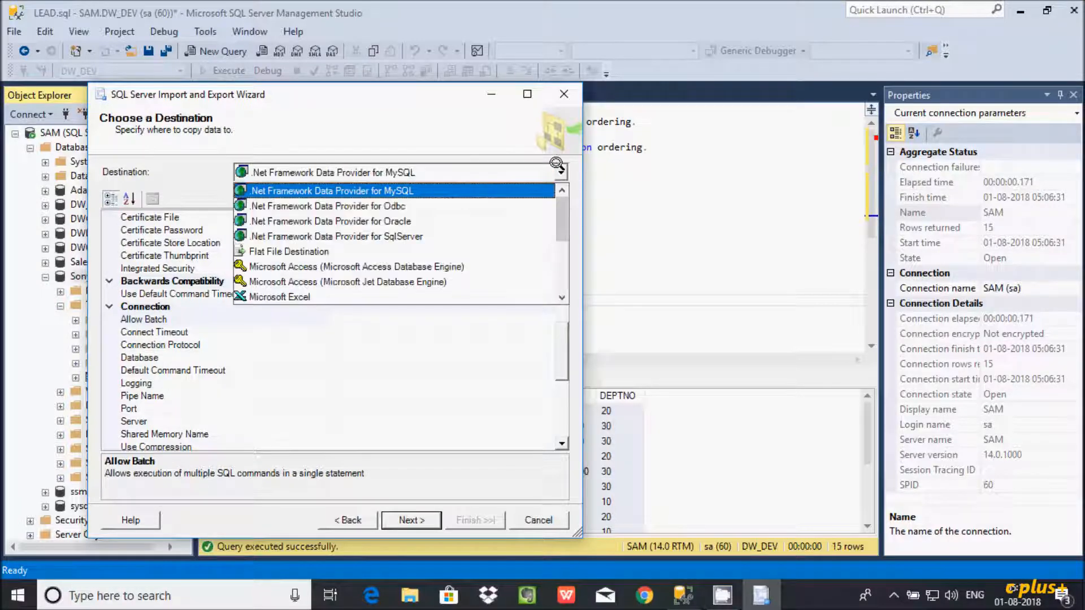
pyautogui.scroll(-3, 333, 271)
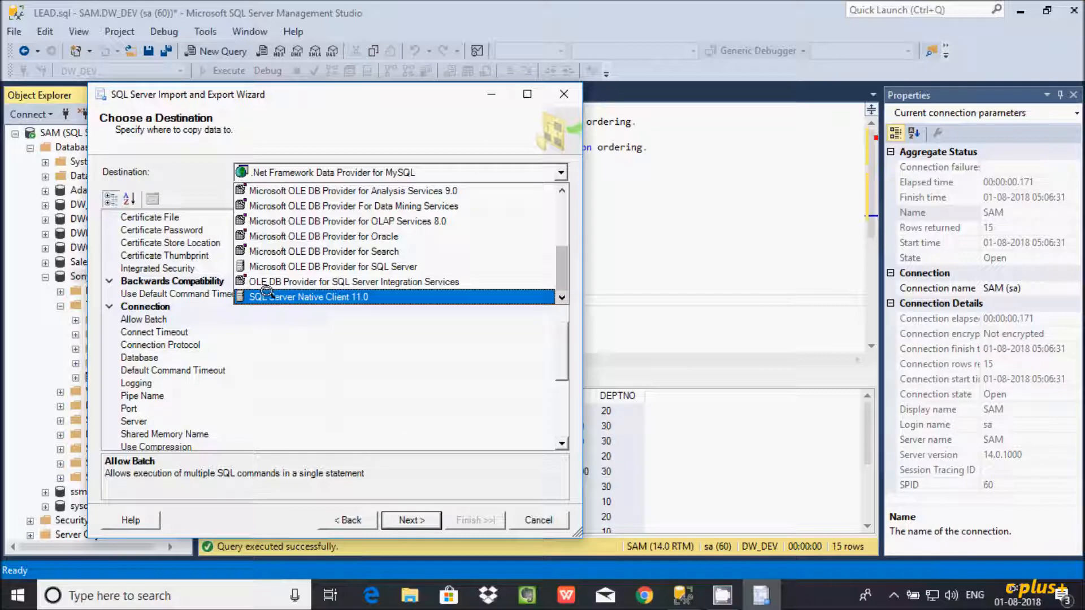
pyautogui.click(292, 292)
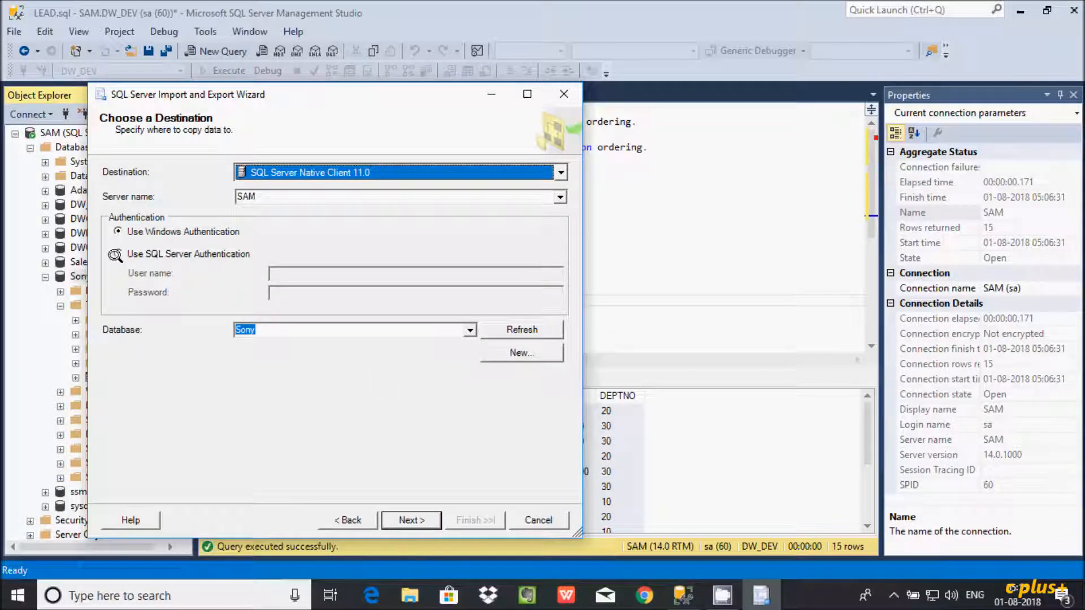
# Use SQL Server Authentication with user name sa and the account password, choose the Sony database, and continue.
pyautogui.click(116, 252)
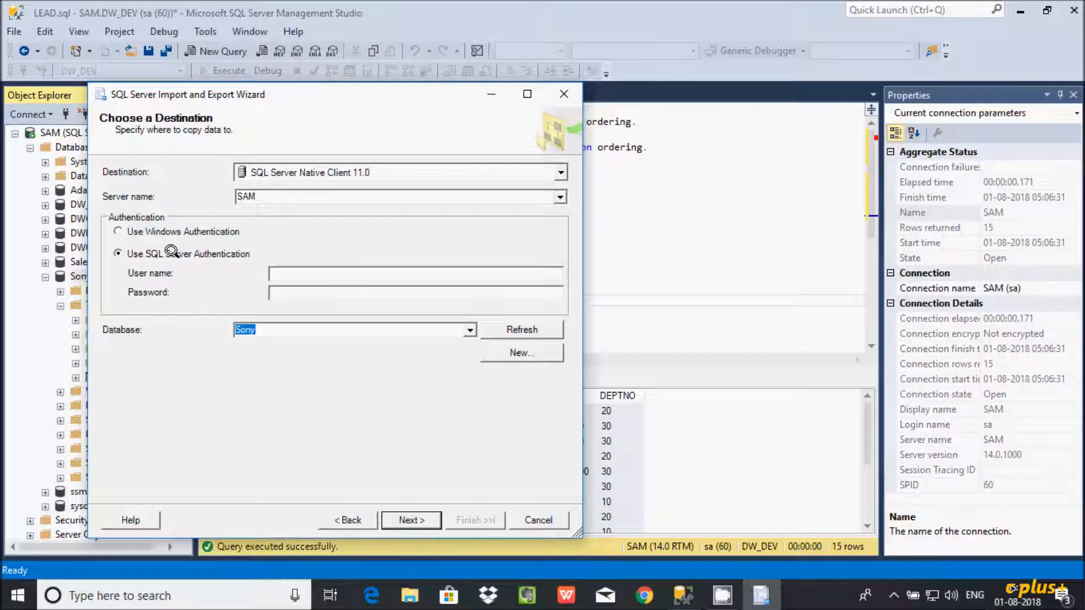
pyautogui.click(292, 269)
pyautogui.click(468, 328)
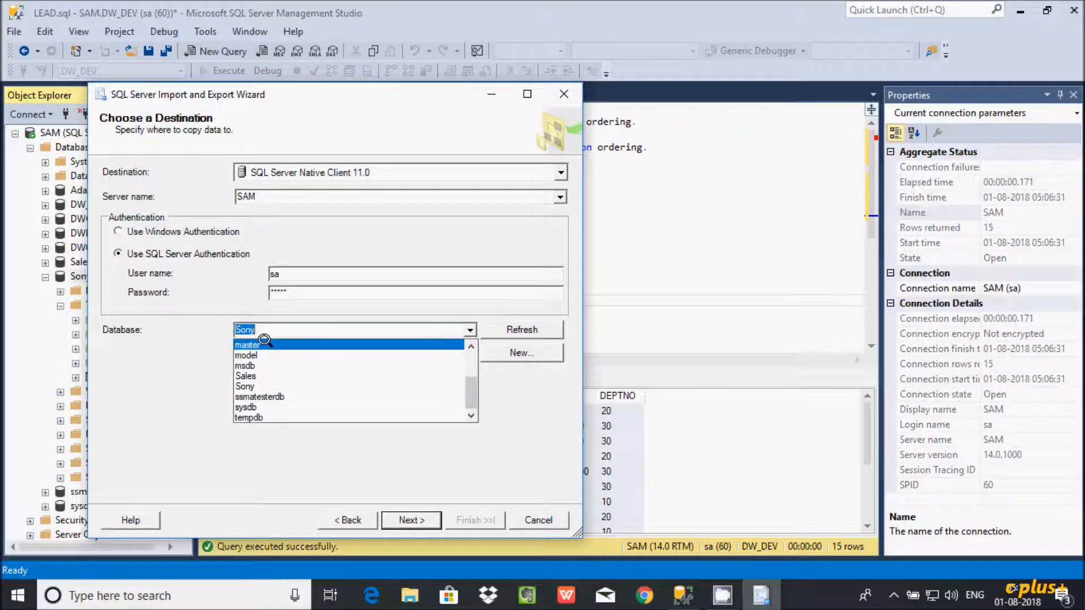
pyautogui.click(259, 383)
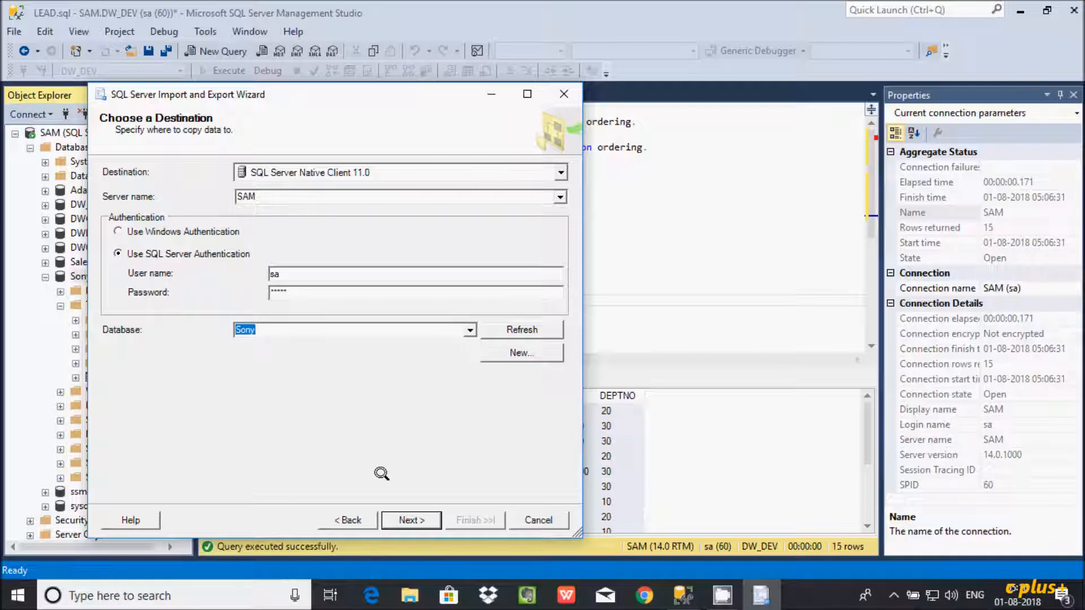
pyautogui.click(401, 520)
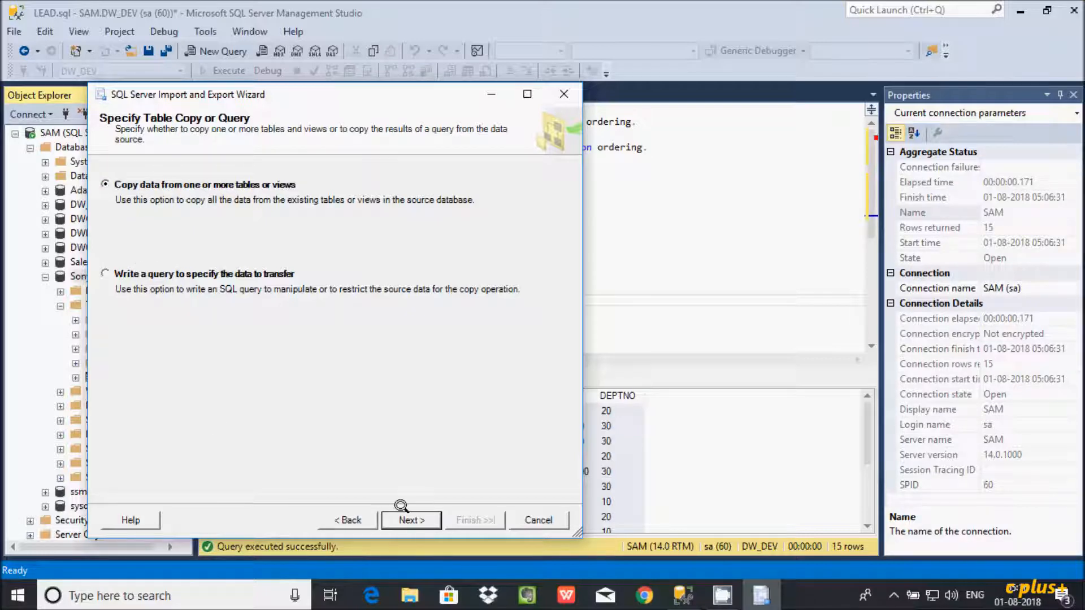
# Continue with copying data from tables or views, select Sheet1$ and set its destination table to [dbo].[Emp1].
pyautogui.click(402, 519)
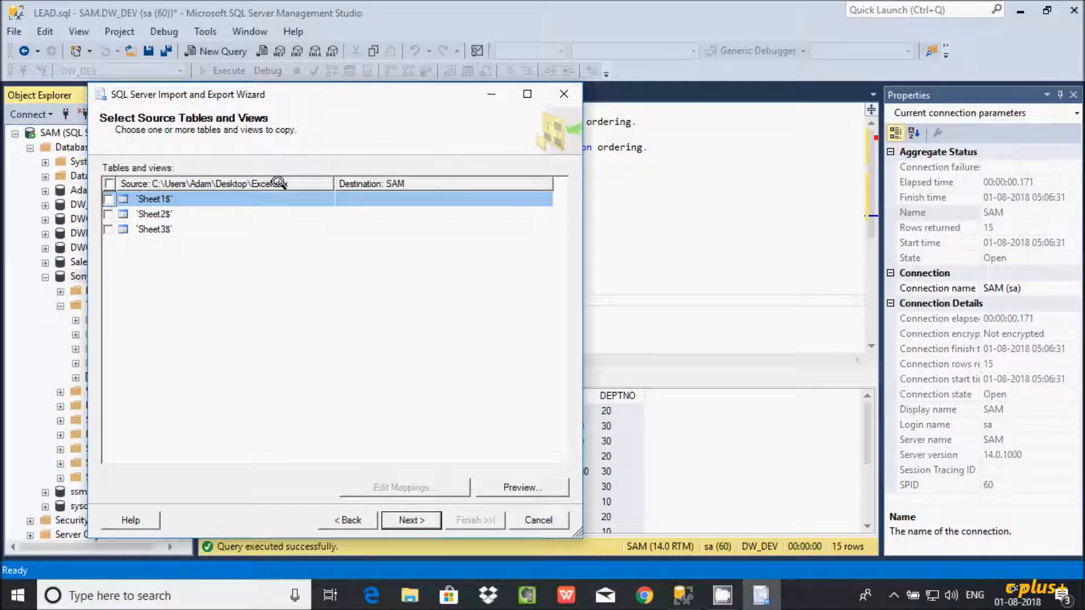
pyautogui.click(109, 197)
pyautogui.click(439, 197)
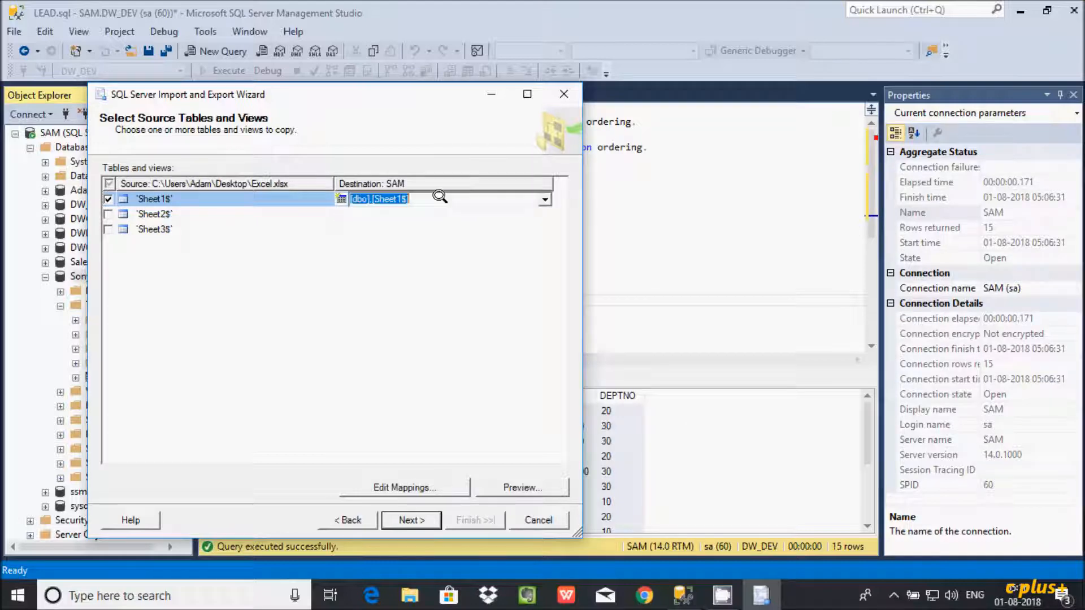
pyautogui.click(541, 196)
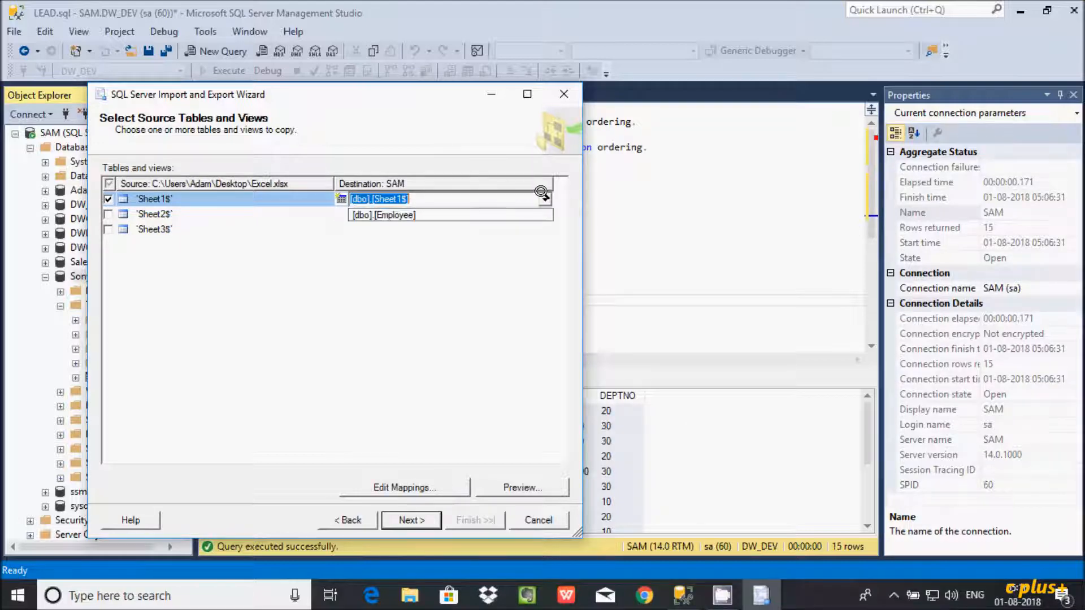
pyautogui.click(406, 193)
pyautogui.click(407, 194)
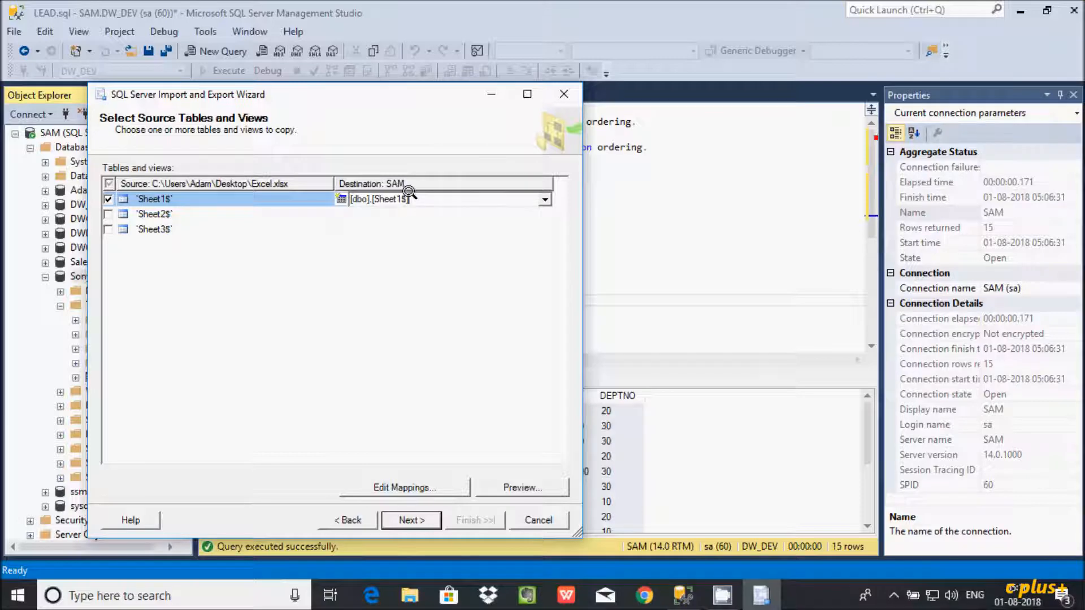
pyautogui.press('BackSpace')
pyautogui.press('BackSpace')
pyautogui.press('BackSpace')
pyautogui.click(405, 309)
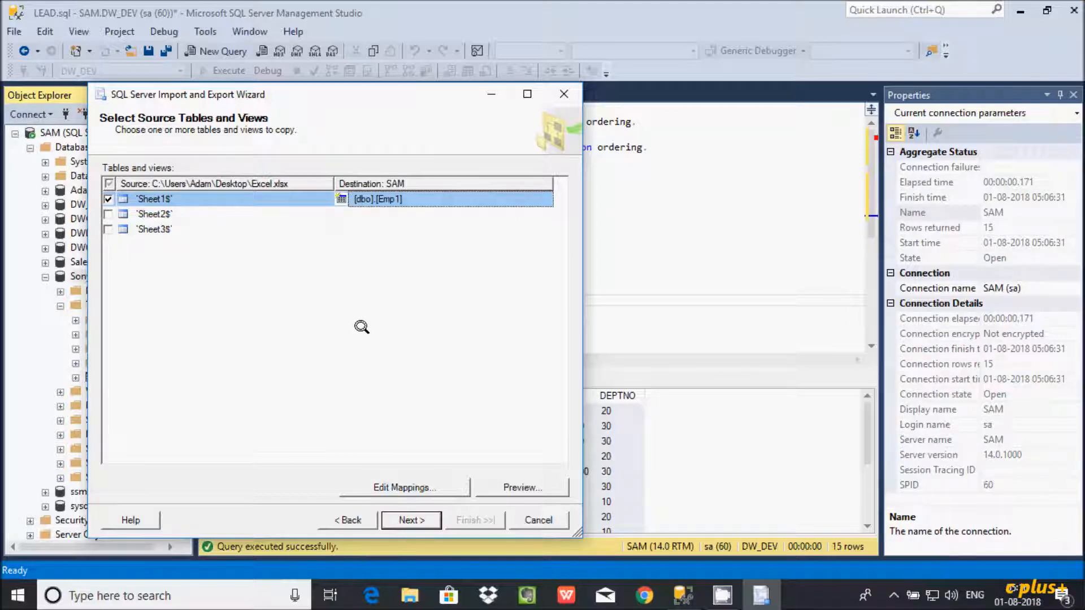
# Edit the column mappings for Sheet1$ so that EMPNO is not nullable, and accept them.
pyautogui.click(389, 485)
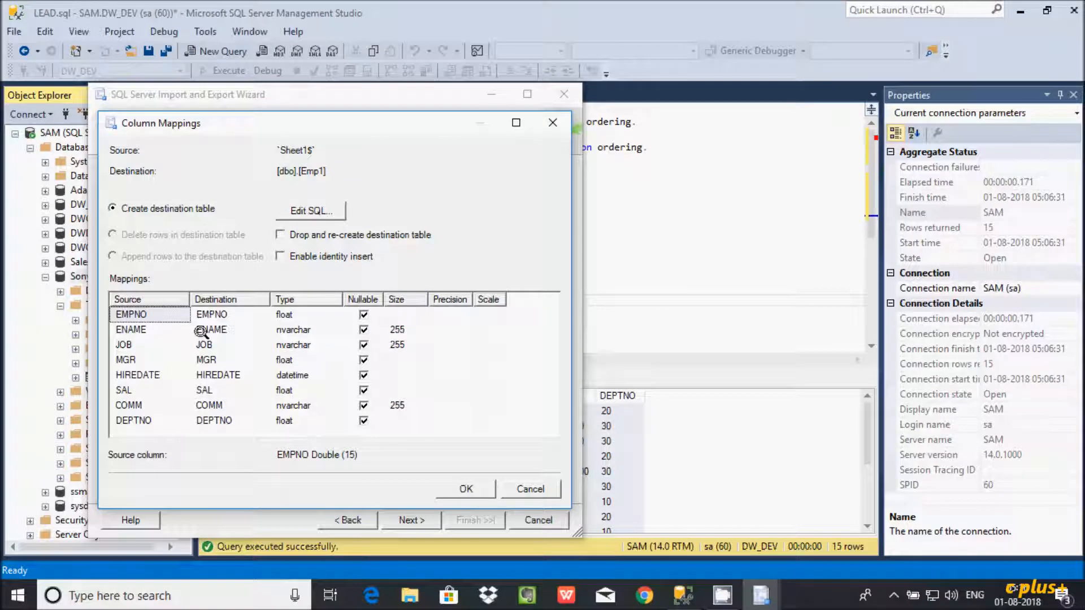
pyautogui.click(362, 314)
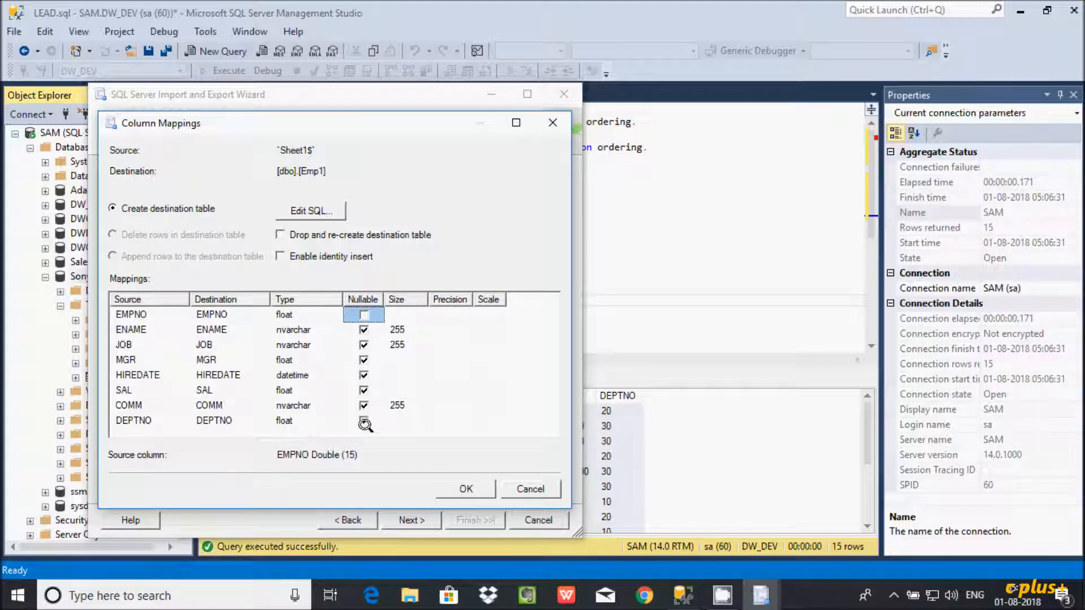
pyautogui.click(455, 487)
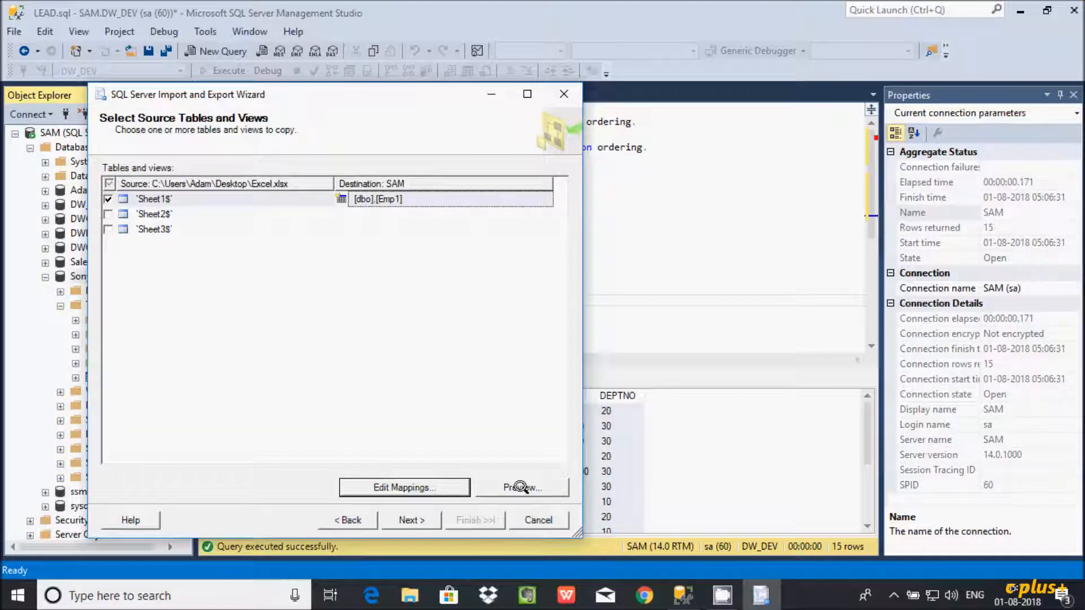
# Preview the Sheet1$ source data in an enlarged preview window.
pyautogui.click(501, 481)
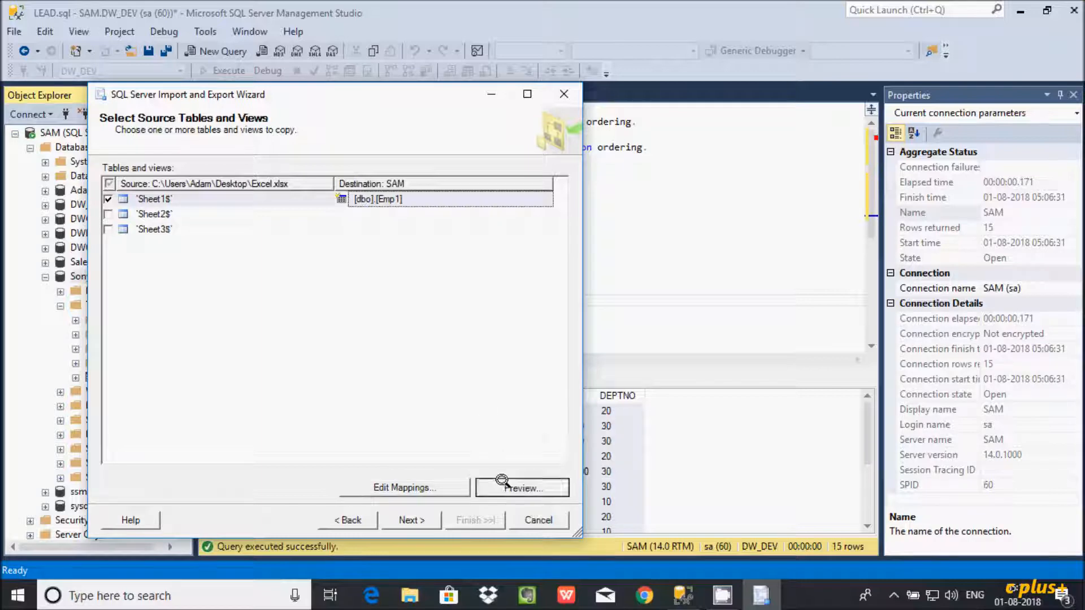
pyautogui.click(487, 186)
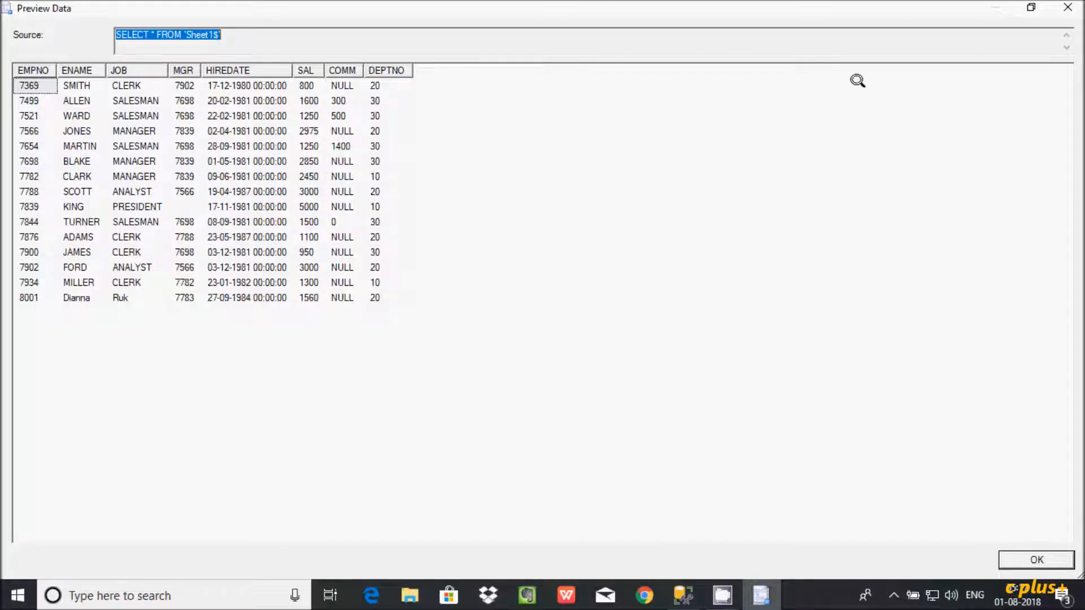
# Close the source data preview, run the import immediately without saving an SSIS package, and close the wizard.
pyautogui.click(1025, 561)
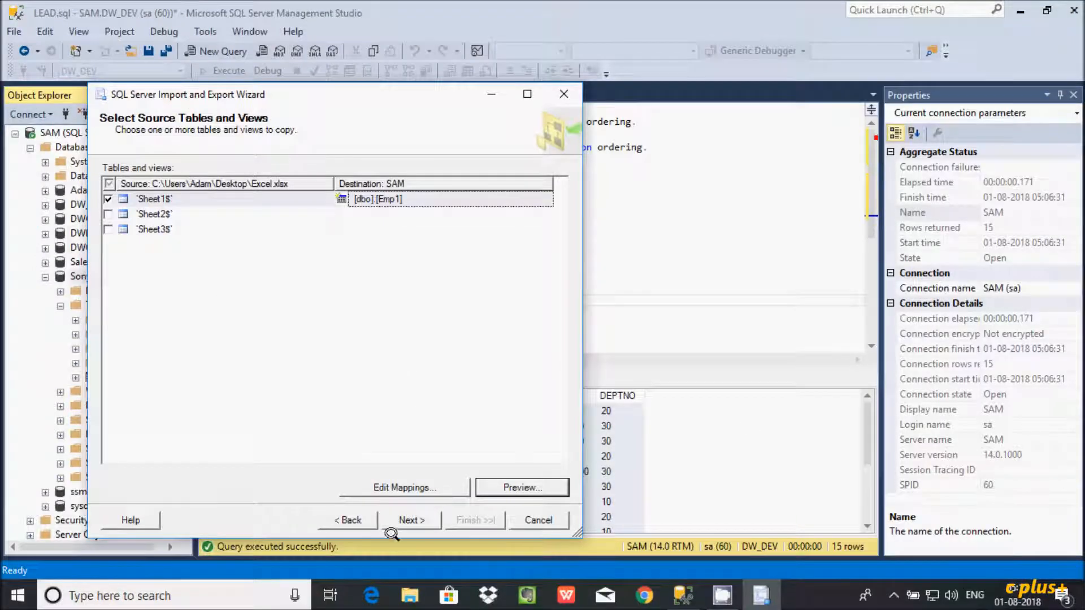
pyautogui.click(409, 519)
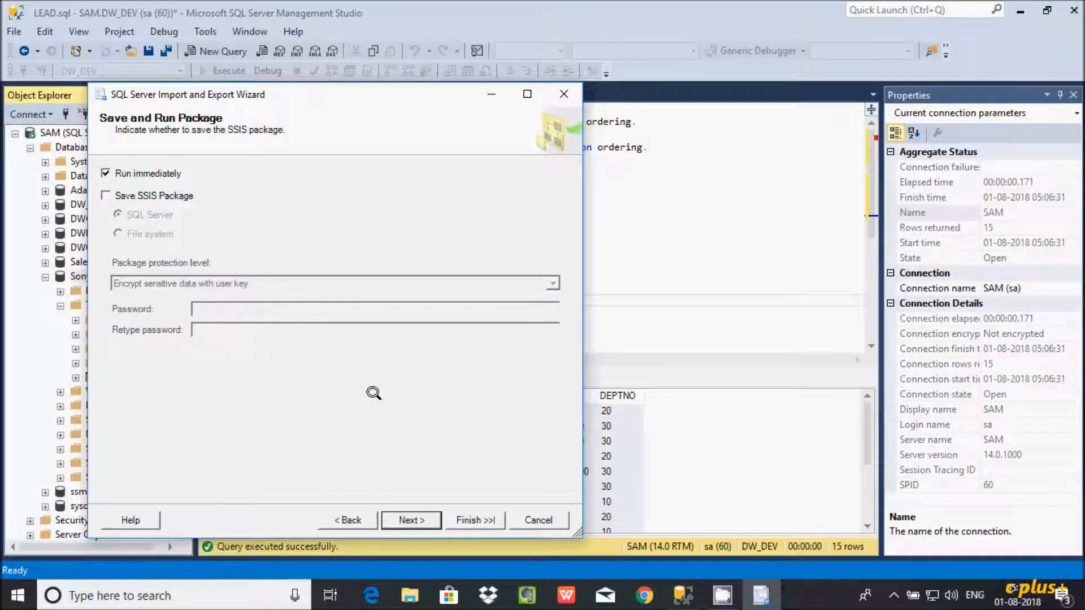
pyautogui.click(405, 517)
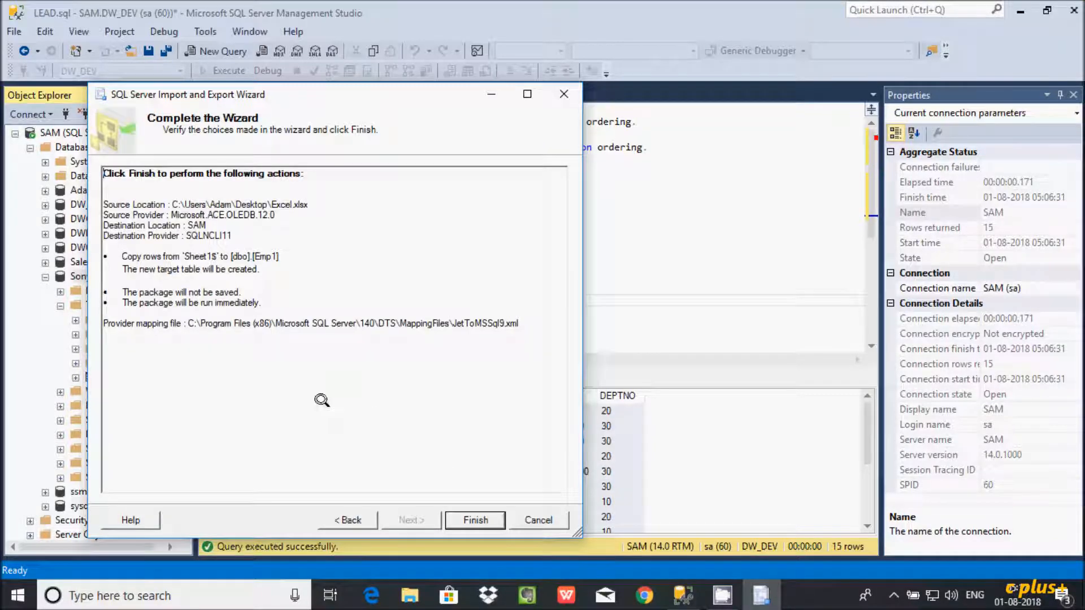
pyautogui.click(462, 516)
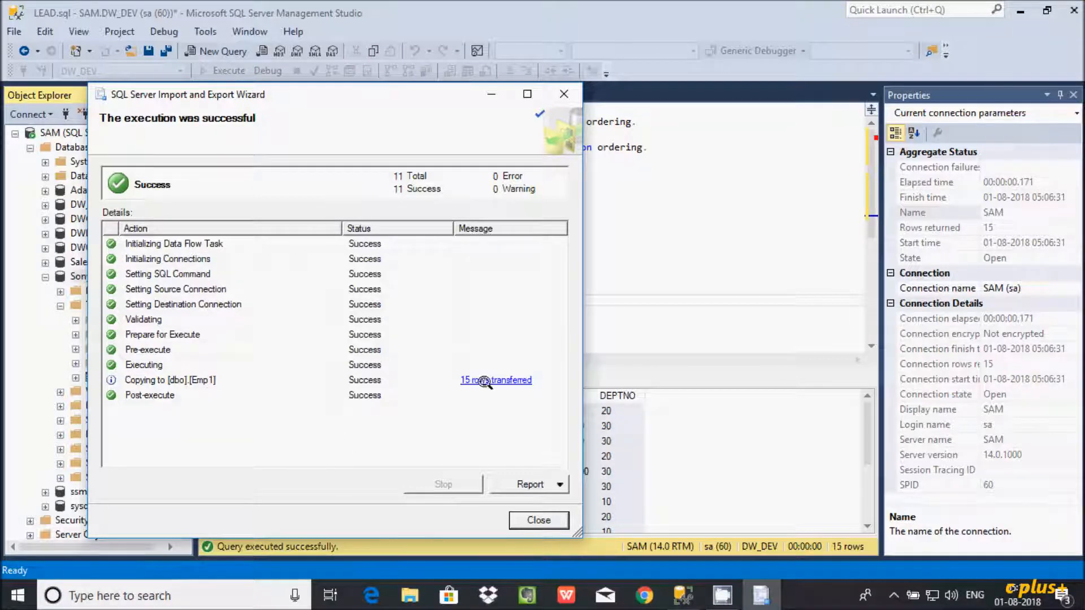
pyautogui.click(536, 519)
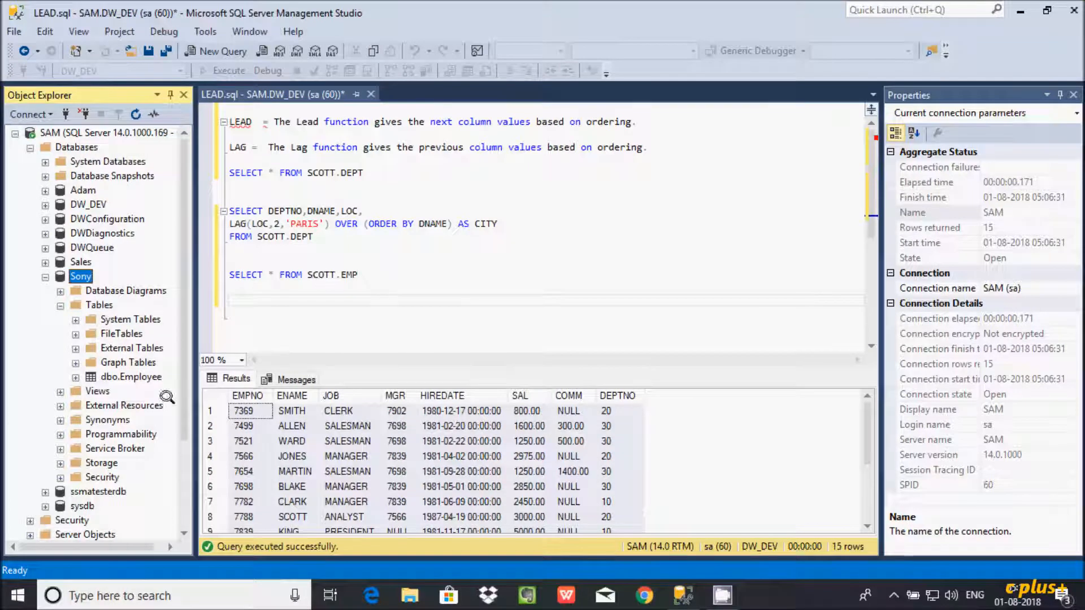
# Refresh the Sony database and expand its tables.
pyautogui.rightClick(71, 274)
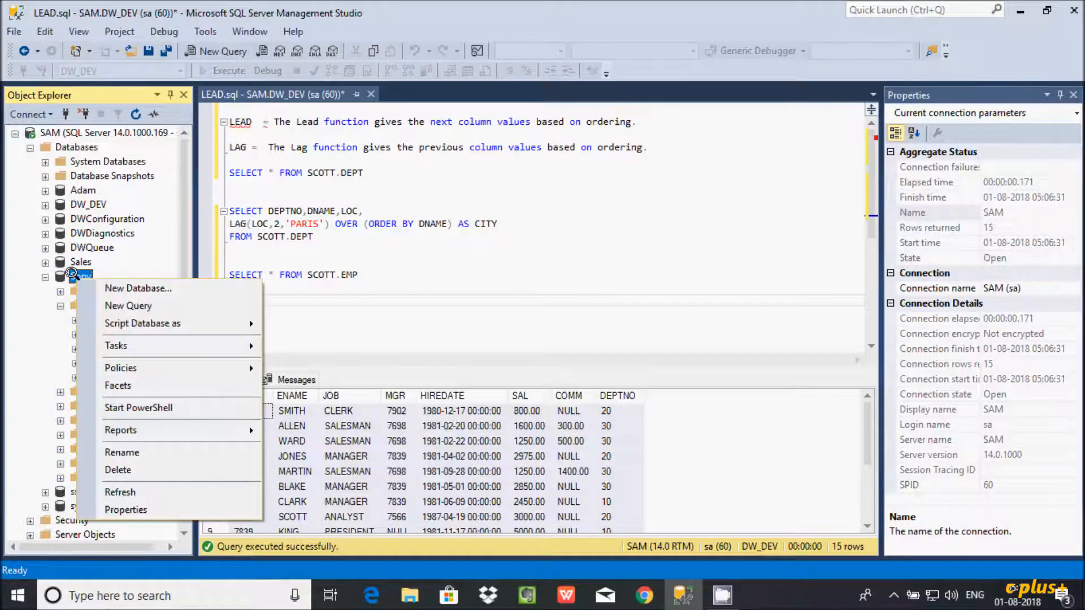
pyautogui.click(120, 489)
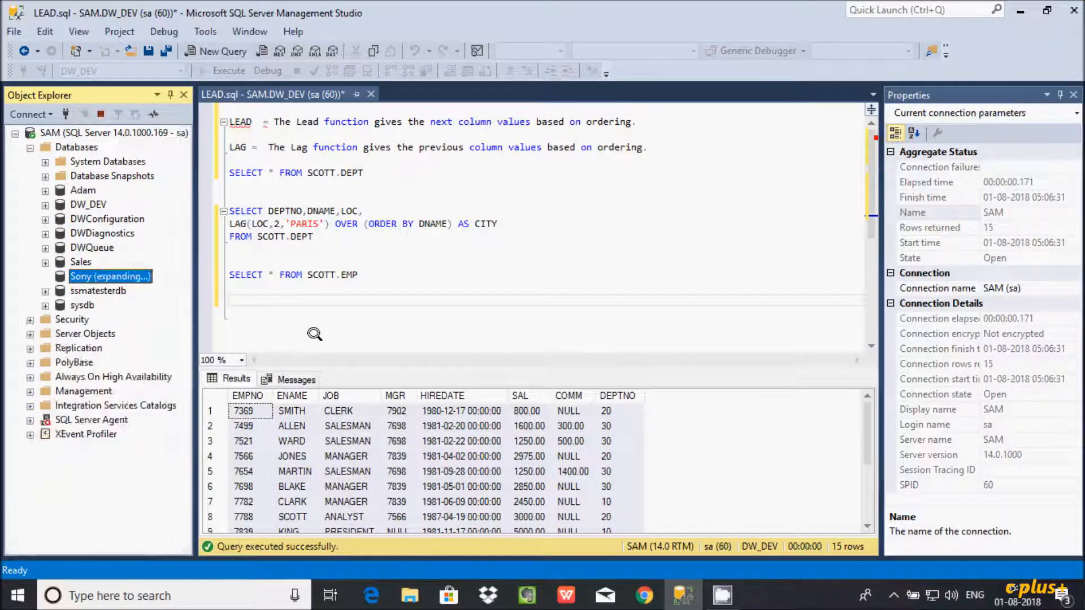
pyautogui.click(60, 305)
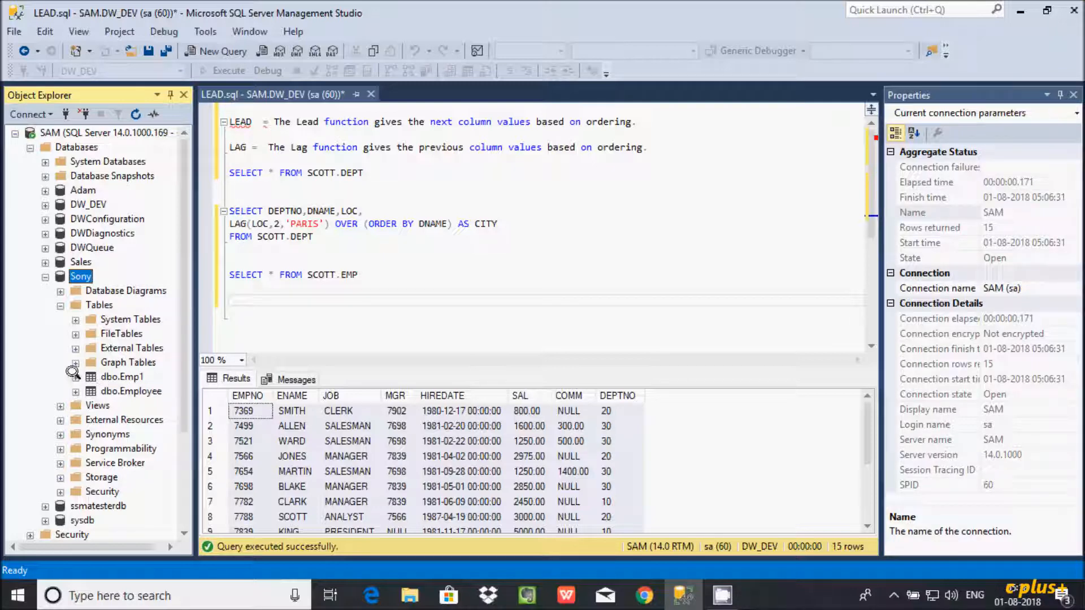
# Query the top 1000 rows of the dbo.Emp1 table in the Sony database to check the imported data.
pyautogui.click(102, 371)
pyautogui.rightClick(102, 371)
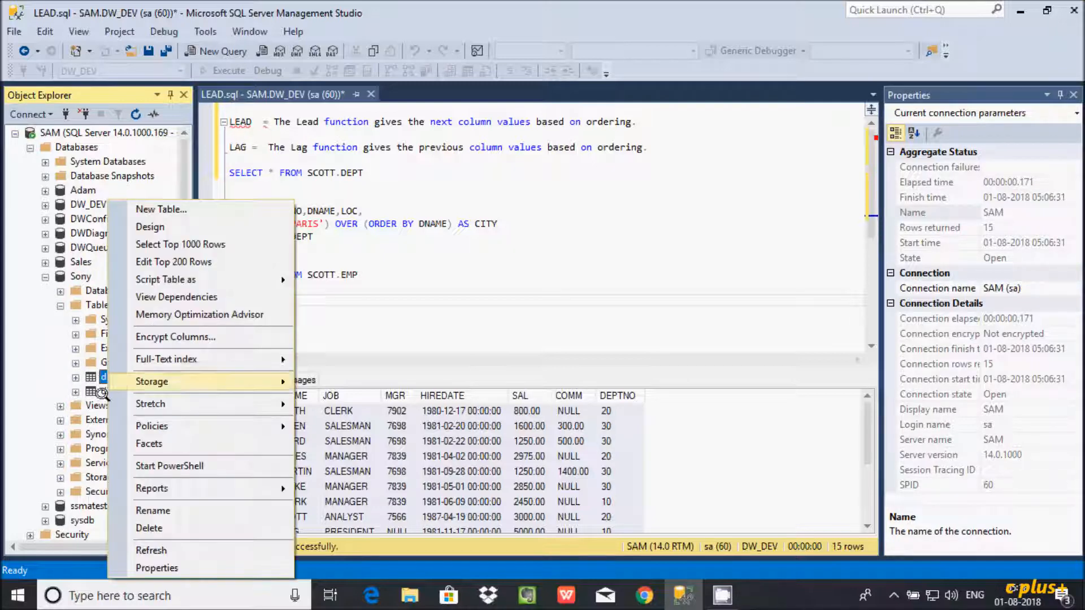
pyautogui.click(151, 243)
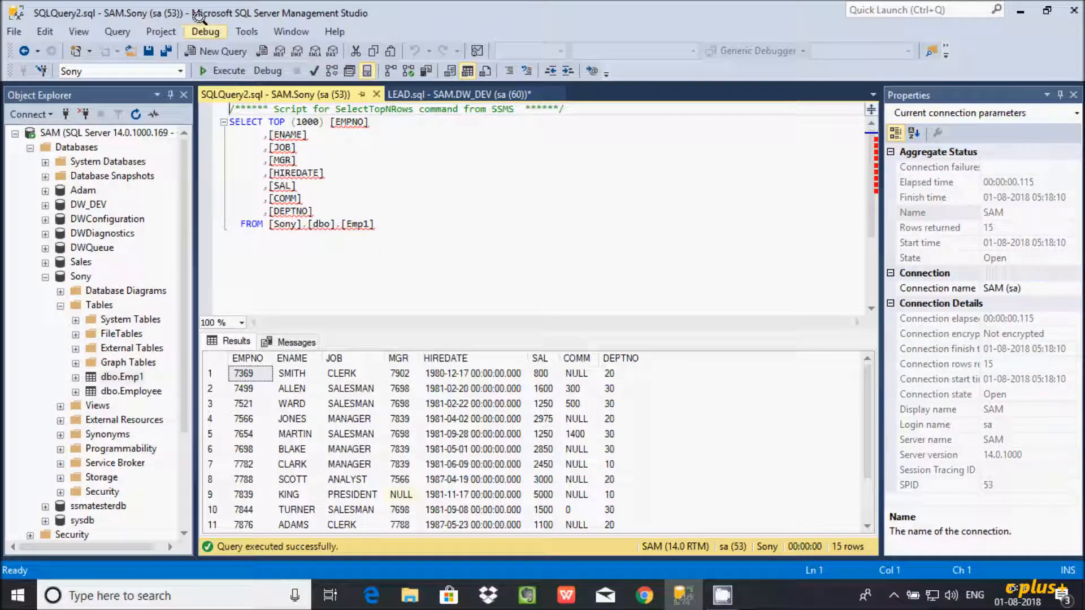
pyautogui.click(454, 198)
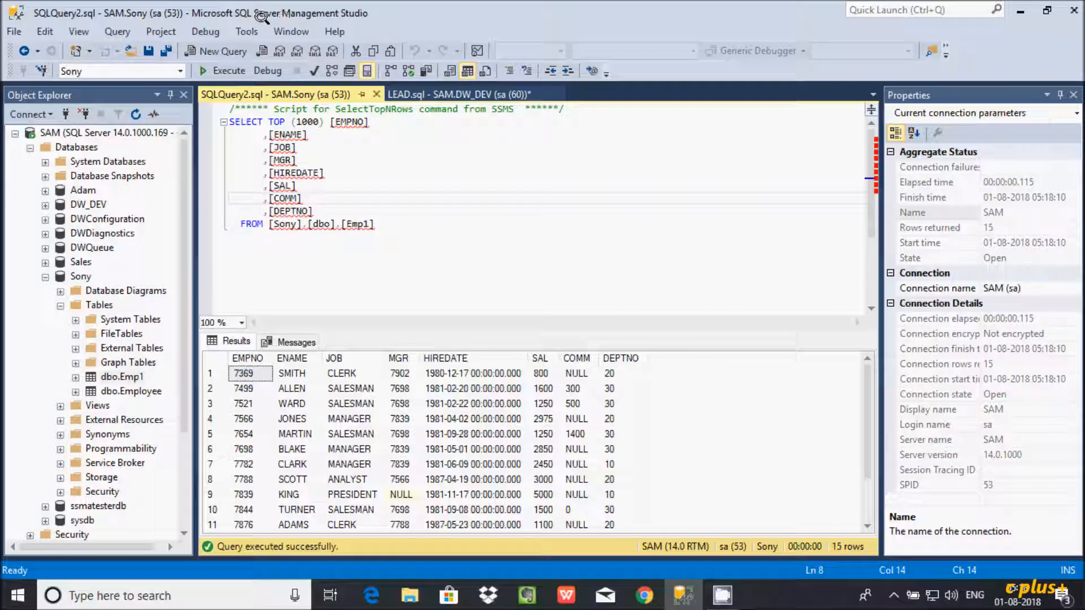
pyautogui.click(404, 217)
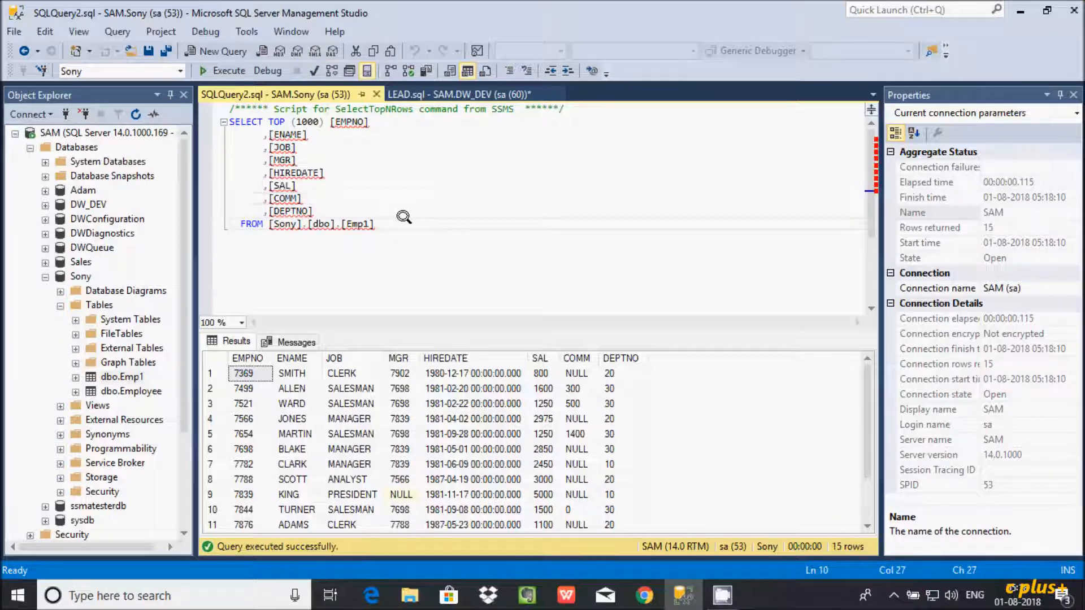